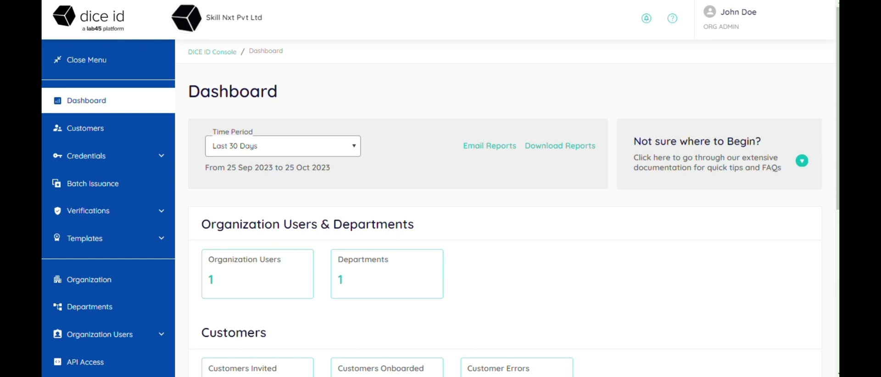
Scroll the dashboard and go to the Credentials Overview, which shows zero credentials
{"action": "scroll", "coordinate": [266, 129], "scroll_direction": "down", "scroll_amount": 1}
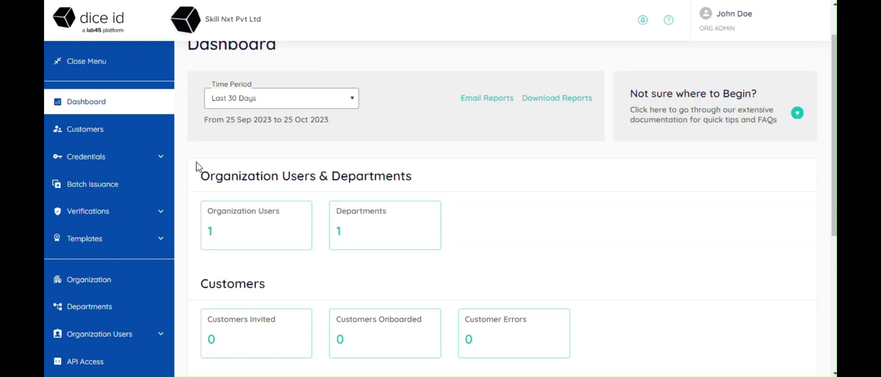
{"action": "left_click", "coordinate": [164, 158]}
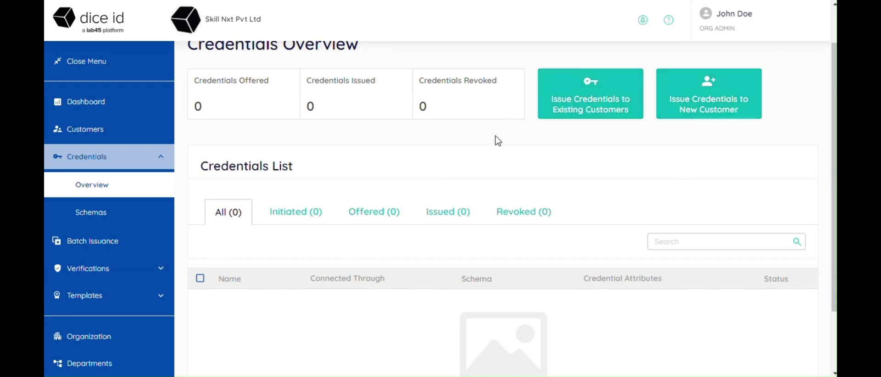
{"action": "left_click", "coordinate": [99, 215]}
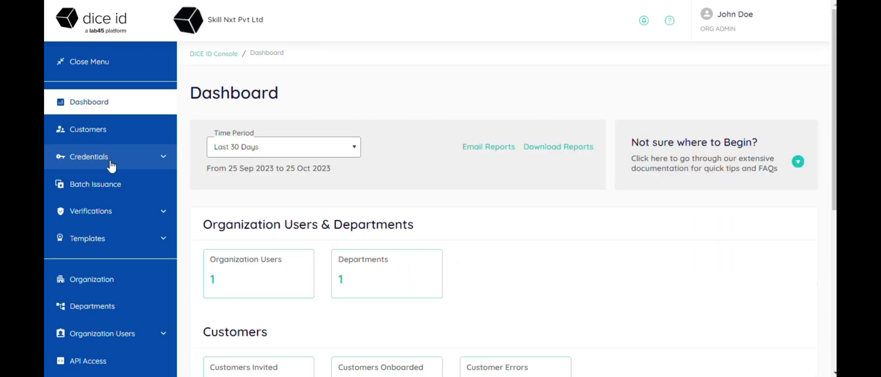
{"action": "left_click", "coordinate": [111, 162]}
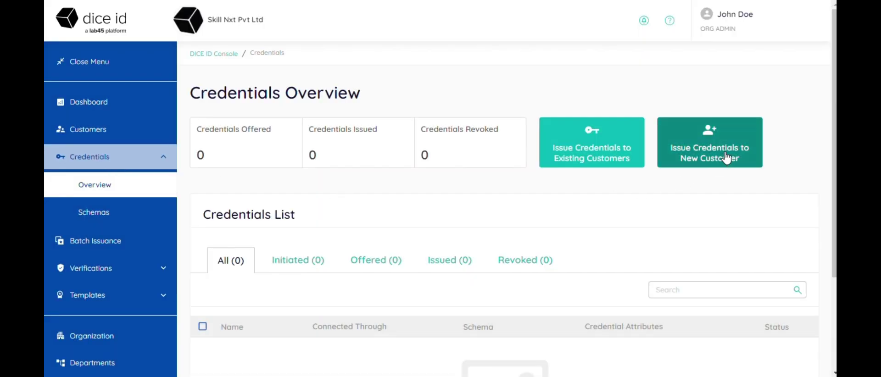
Start issuing to a new customer, enter their full name, and enable auto-issue of credentials
{"action": "left_click", "coordinate": [726, 158]}
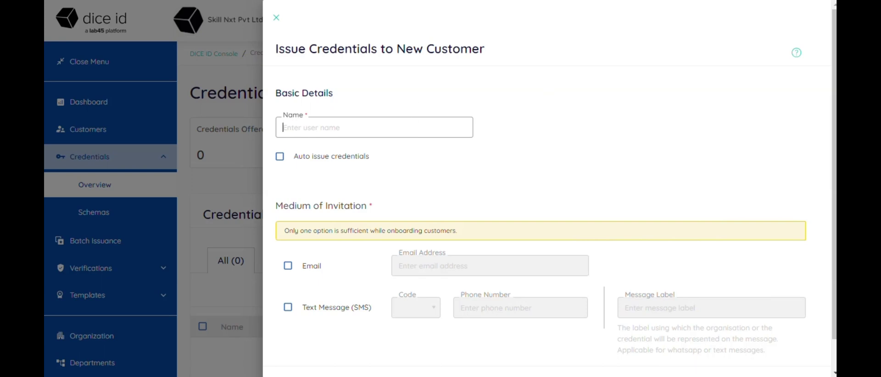
{"action": "left_click", "coordinate": [279, 157]}
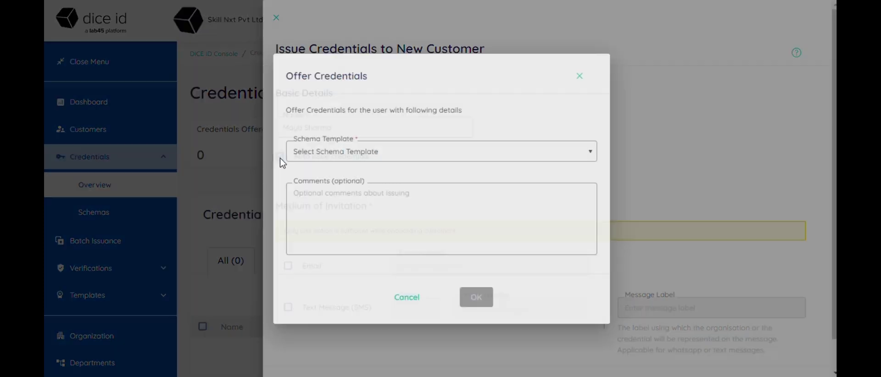
Select the DICE ID Community Pass - 2.0 schema and prefix the display name with 'Skill Next -'
{"action": "left_click", "coordinate": [344, 156]}
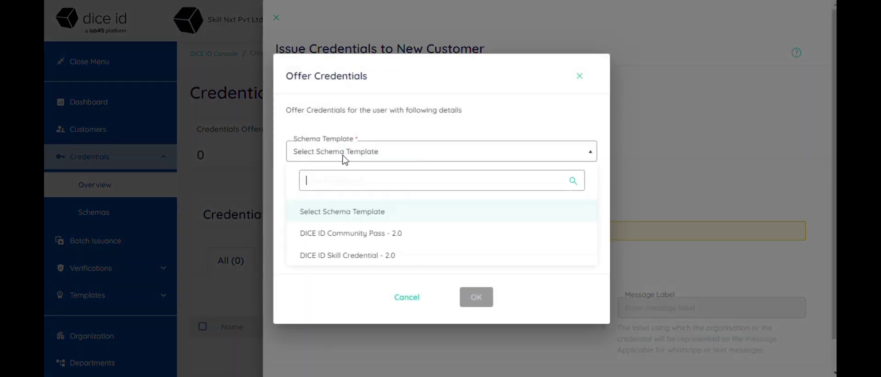
{"action": "left_click", "coordinate": [363, 235]}
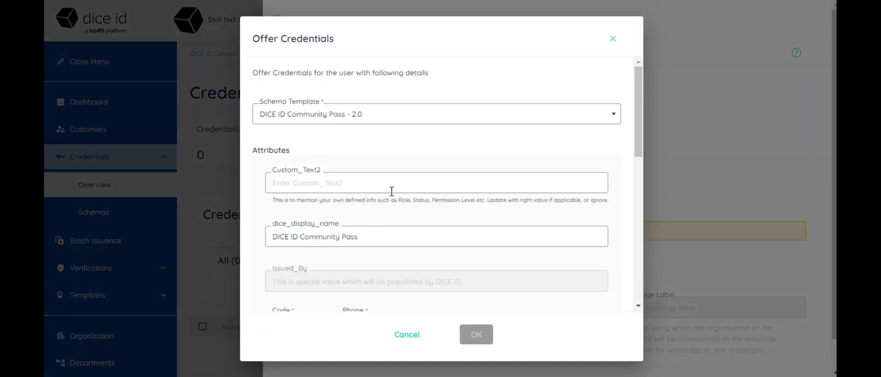
{"action": "type", "text": "NA"}
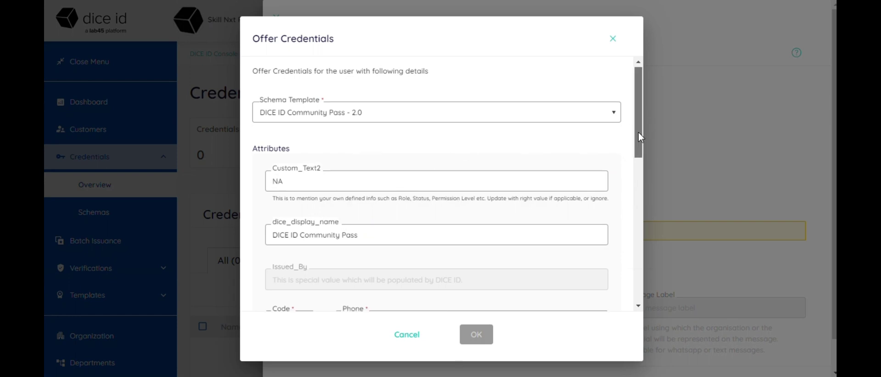
{"action": "left_click_drag", "start_coordinate": [638, 133], "coordinate": [638, 176]}
{"action": "left_click", "coordinate": [270, 114]}
{"action": "type", "text": "Skill"}
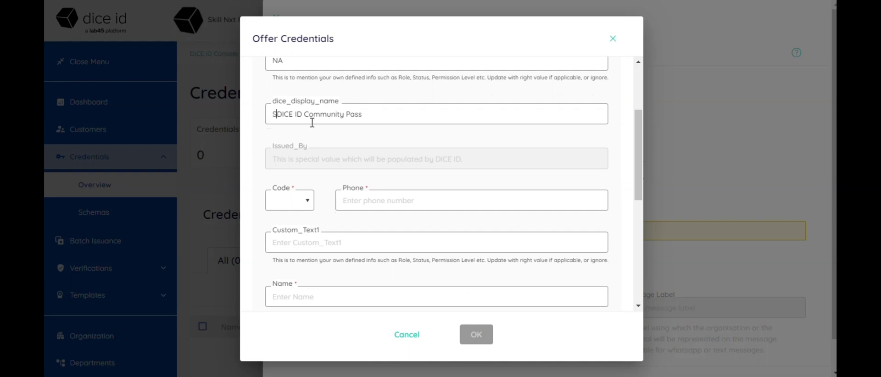
{"action": "type", "text": " Next -"}
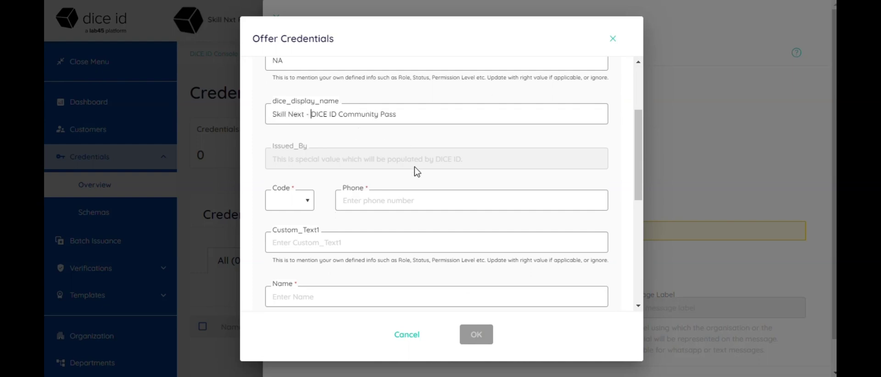
Set country code +91, enter the customer's phone number, Custom_Text1 NA, and their name
{"action": "left_click", "coordinate": [297, 206]}
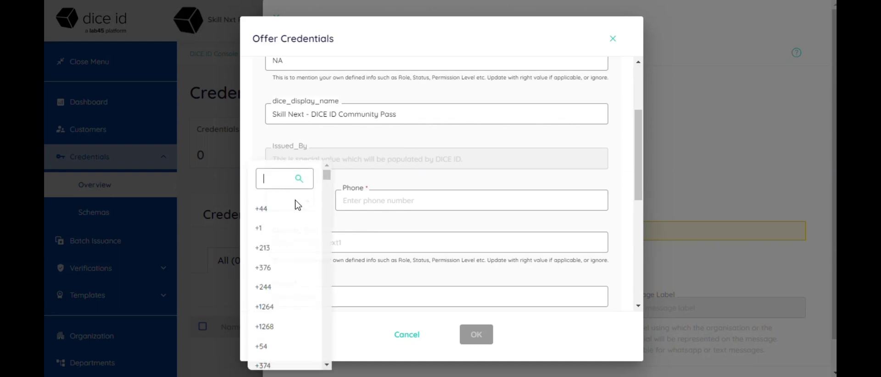
{"action": "type", "text": "91"}
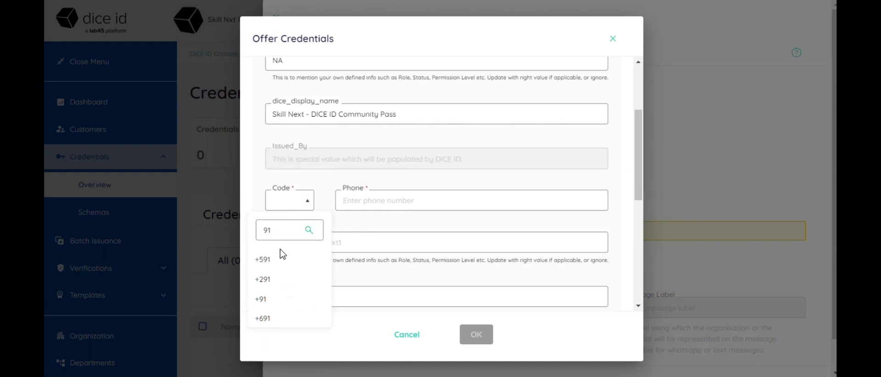
{"action": "left_click", "coordinate": [271, 300]}
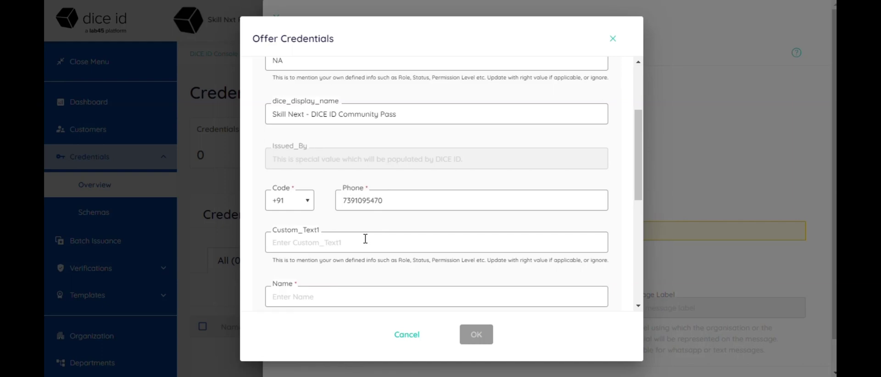
{"action": "left_click", "coordinate": [365, 238]}
{"action": "type", "text": "NA"}
{"action": "left_click", "coordinate": [355, 300]}
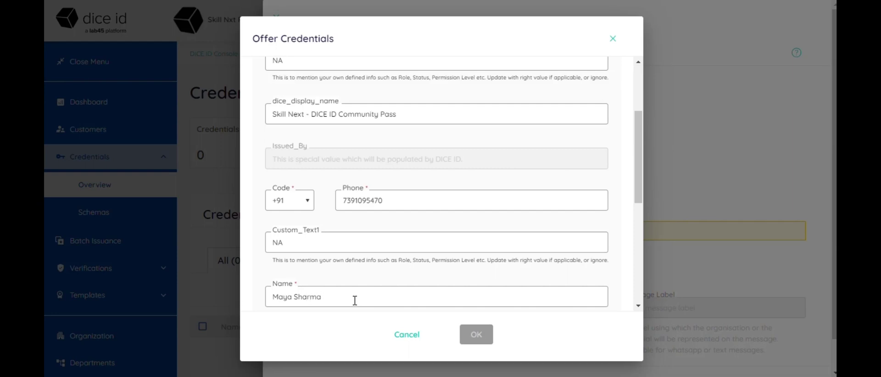
Set Valid_Till to 12/31/2023 and enter the customer's e-mail address in the offer
{"action": "left_click_drag", "start_coordinate": [639, 181], "coordinate": [639, 251]}
{"action": "left_click", "coordinate": [568, 161]}
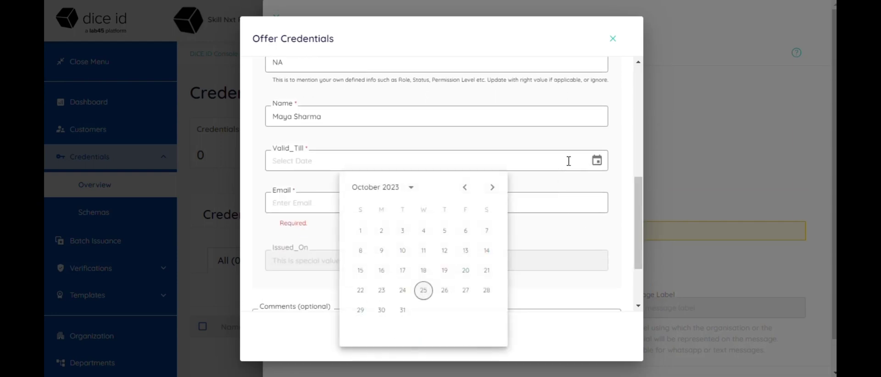
{"action": "left_click", "coordinate": [490, 192]}
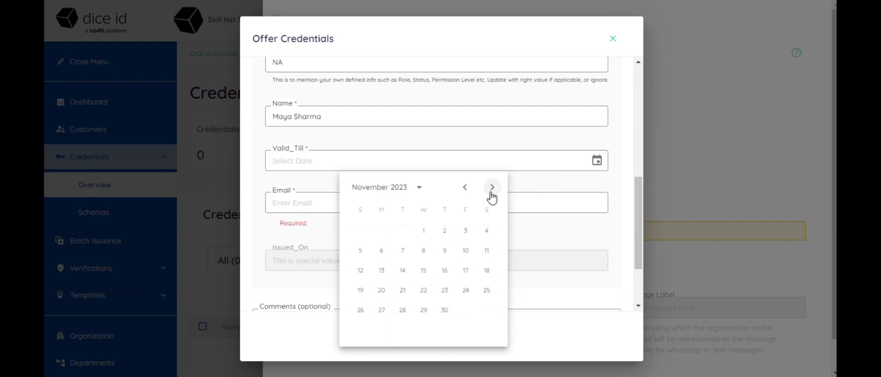
{"action": "left_click", "coordinate": [491, 193]}
{"action": "left_click", "coordinate": [360, 331]}
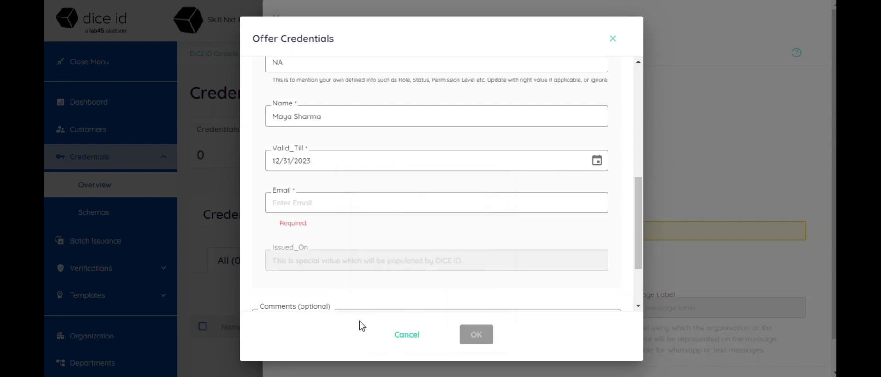
{"action": "left_click", "coordinate": [437, 196]}
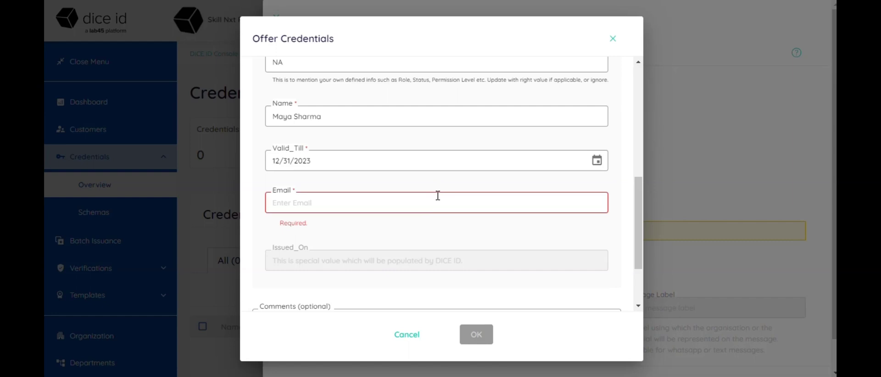
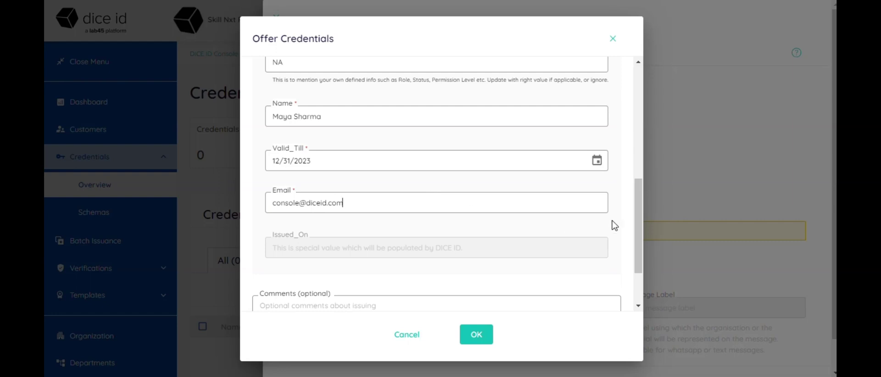
{"action": "left_click_drag", "start_coordinate": [638, 224], "coordinate": [637, 265]}
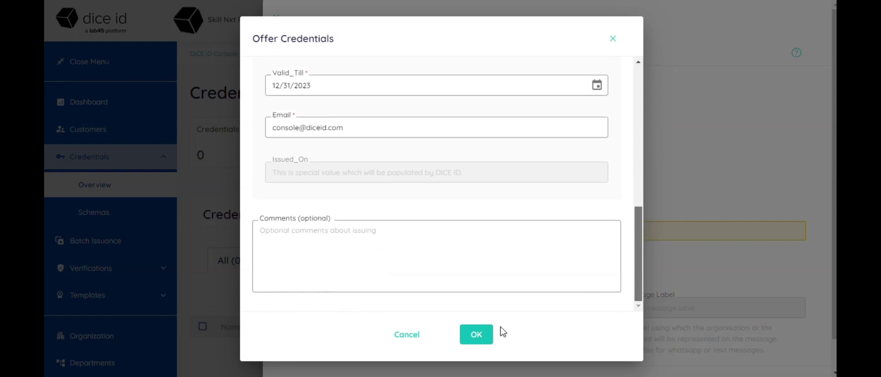
Confirm the credential offer and choose an e-mail invitation to the customer's address
{"action": "left_click", "coordinate": [476, 335]}
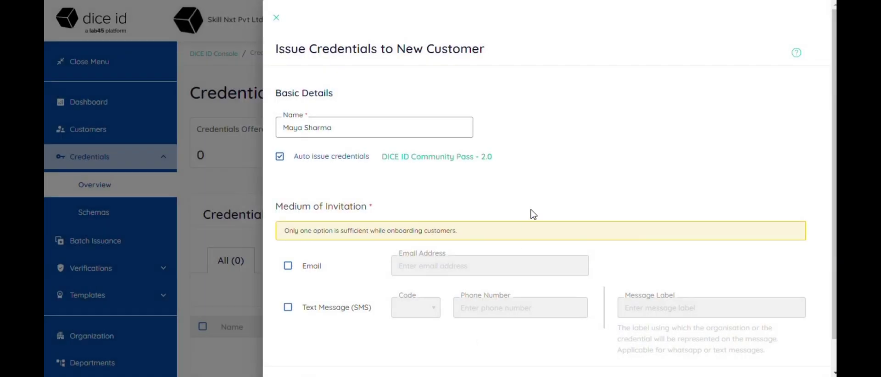
{"action": "scroll", "coordinate": [833, 130], "scroll_direction": "down", "scroll_amount": 1}
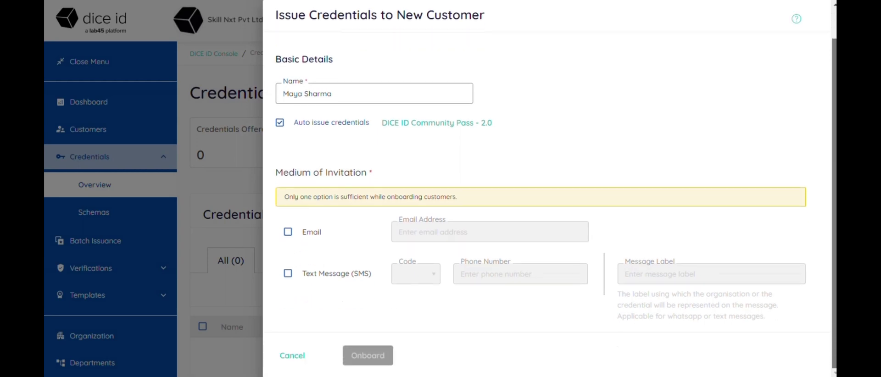
{"action": "left_click", "coordinate": [288, 231]}
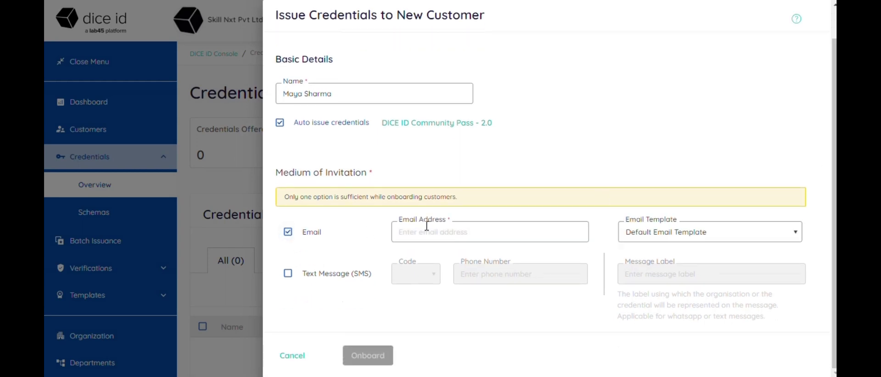
{"action": "left_click", "coordinate": [459, 234]}
Use the Sample Email Template and onboard the new customer
{"action": "left_click", "coordinate": [701, 239]}
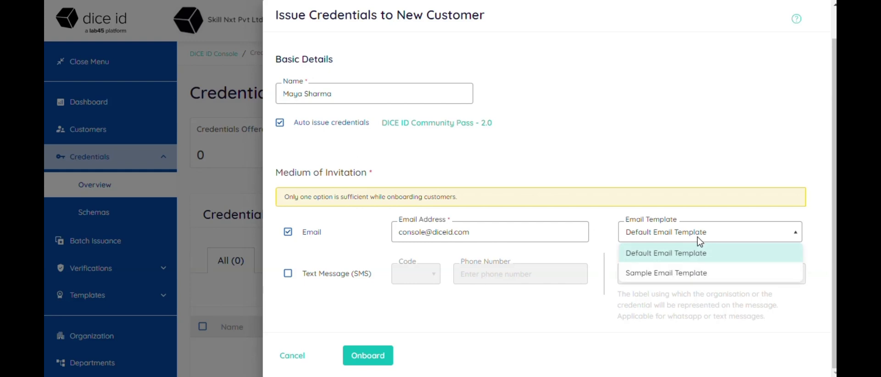
{"action": "left_click", "coordinate": [701, 274]}
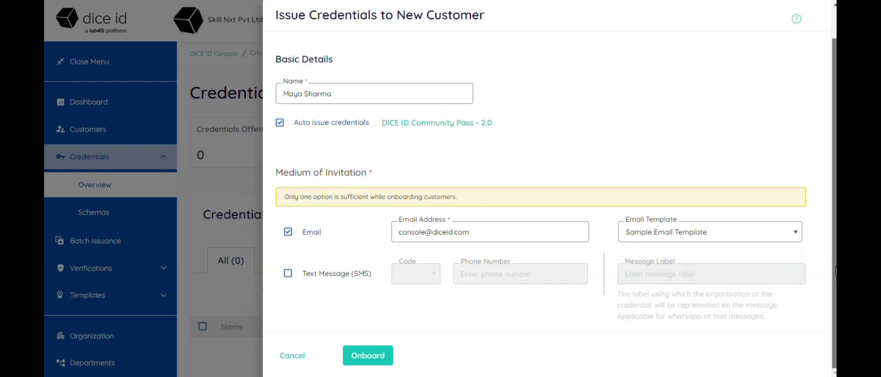
{"action": "left_click", "coordinate": [363, 356]}
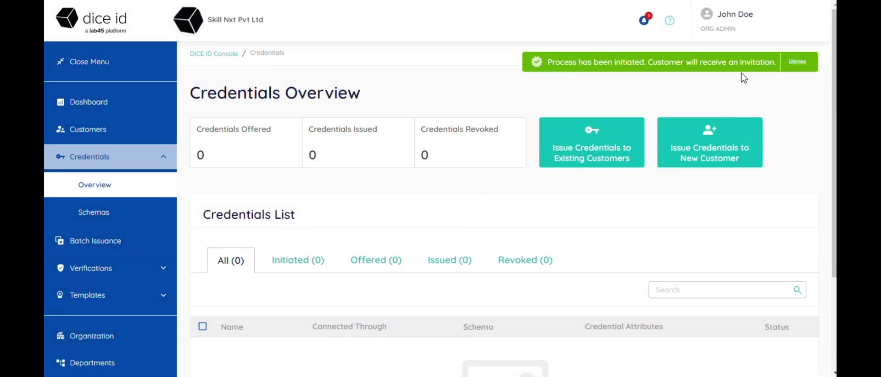
Review the invitation notification, then go to Customers to see the new customer invited
{"action": "left_click", "coordinate": [643, 20]}
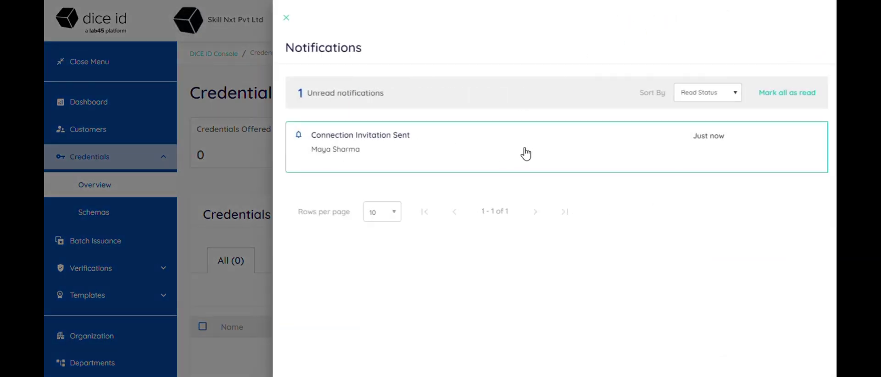
{"action": "left_click", "coordinate": [286, 18]}
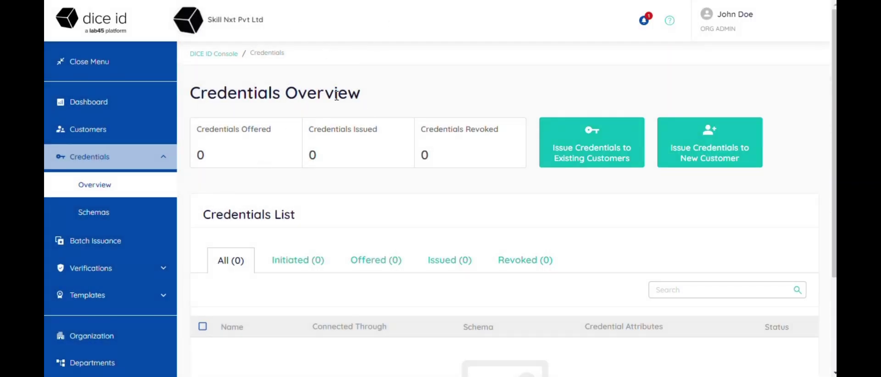
{"action": "left_click", "coordinate": [89, 131]}
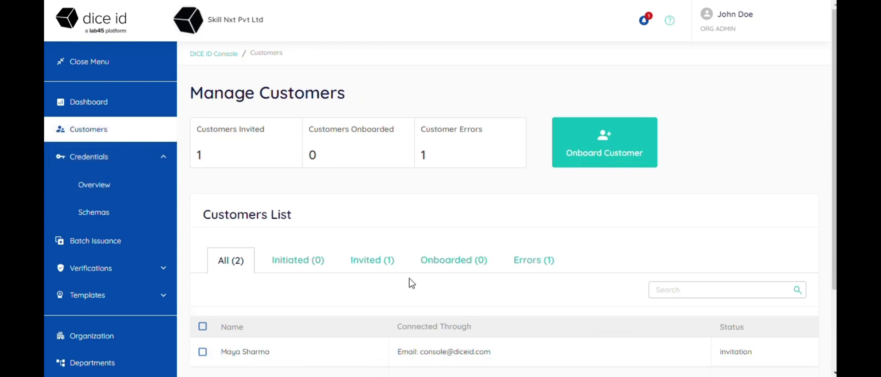
Check the Invited list, mark the Credential Issued notification read, then view Onboarded customers
{"action": "left_click", "coordinate": [379, 265]}
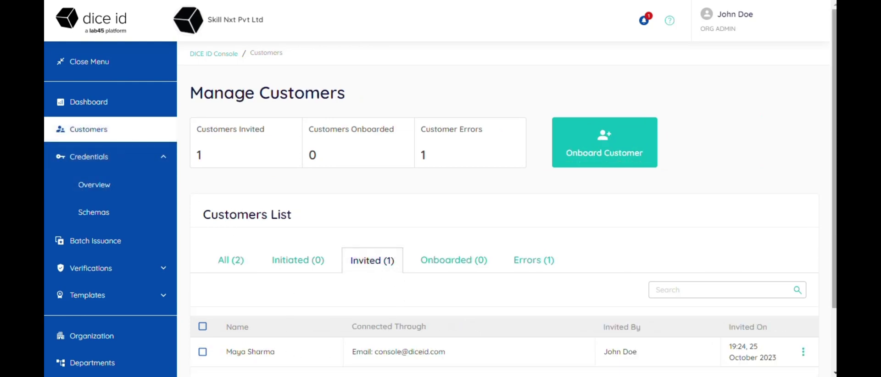
{"action": "scroll", "coordinate": [634, 290], "scroll_direction": "down", "scroll_amount": 1}
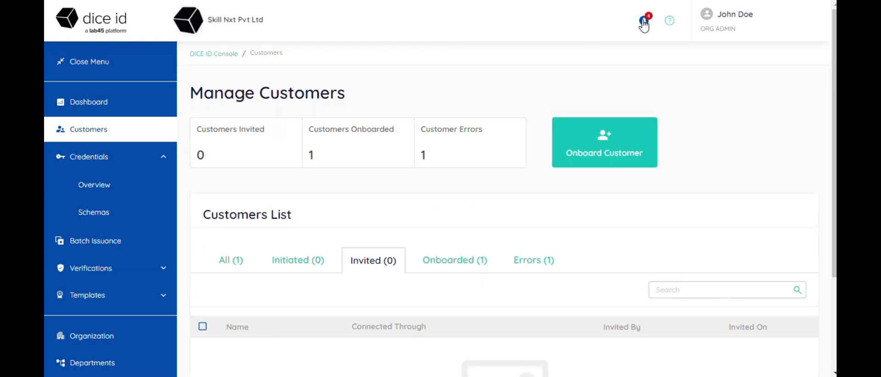
{"action": "left_click", "coordinate": [644, 20]}
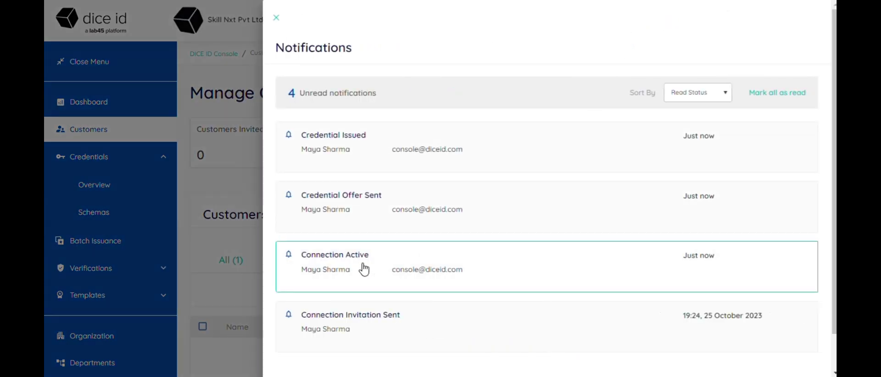
{"action": "left_click", "coordinate": [429, 148]}
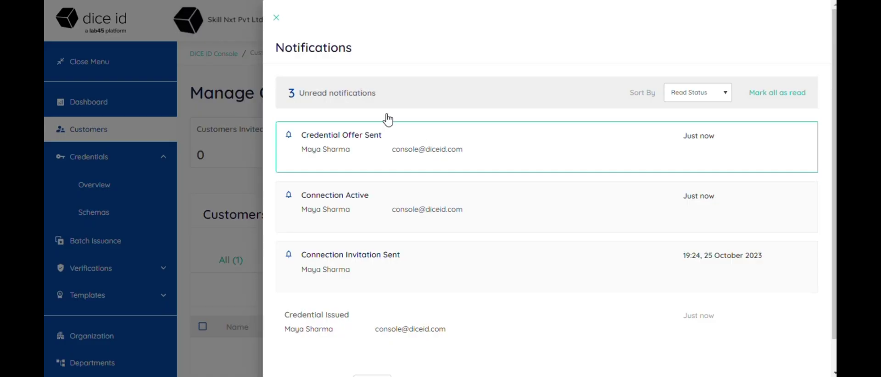
{"action": "left_click", "coordinate": [278, 20]}
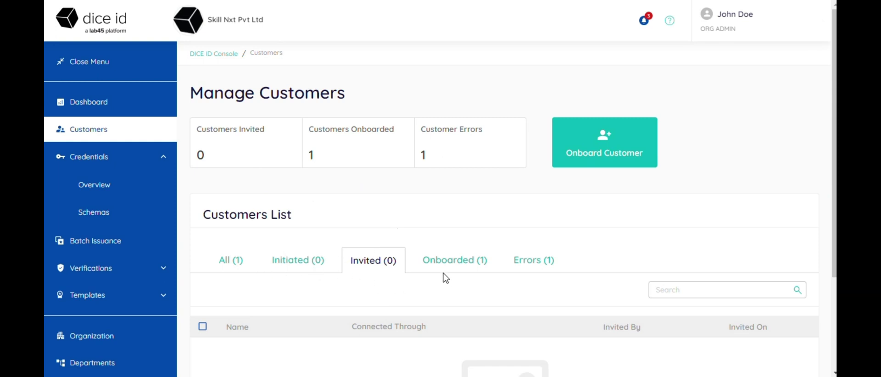
{"action": "left_click", "coordinate": [464, 268]}
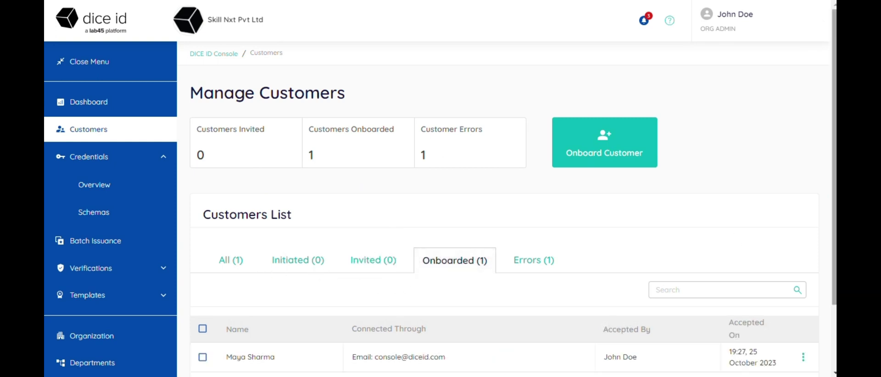
{"action": "scroll", "coordinate": [505, 229], "scroll_direction": "down", "scroll_amount": 1}
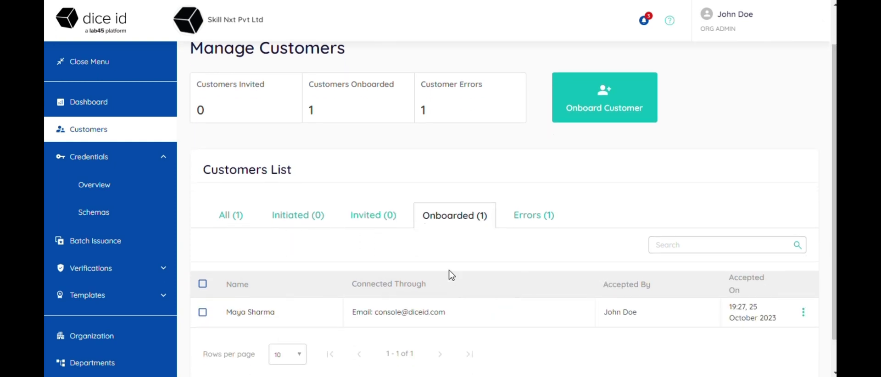
Return to the Credentials Overview to see the Community Pass listed as credential issued
{"action": "left_click", "coordinate": [94, 185]}
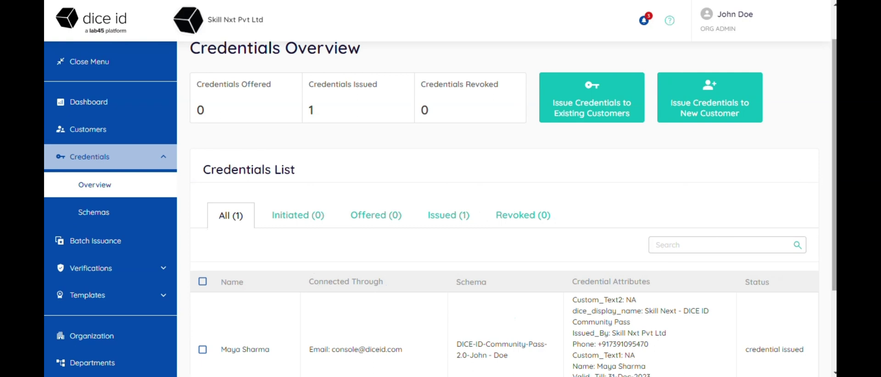
{"action": "scroll", "coordinate": [284, 273], "scroll_direction": "down", "scroll_amount": 2}
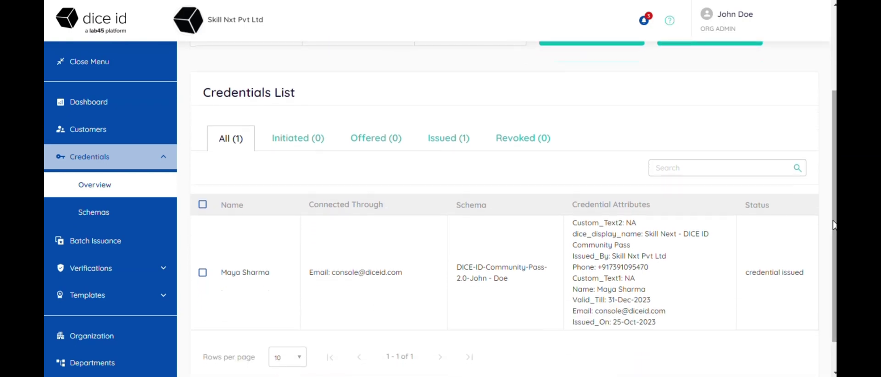